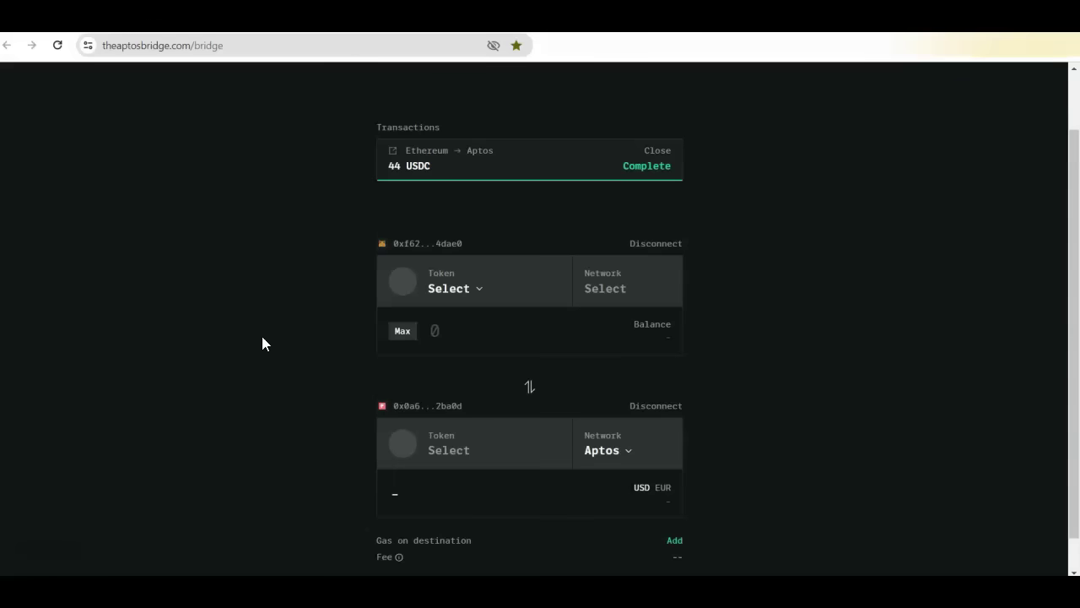
- Browse Aptos Bridge's token dropdown through the ETH, WETH and USDC options
left_click(480, 291)
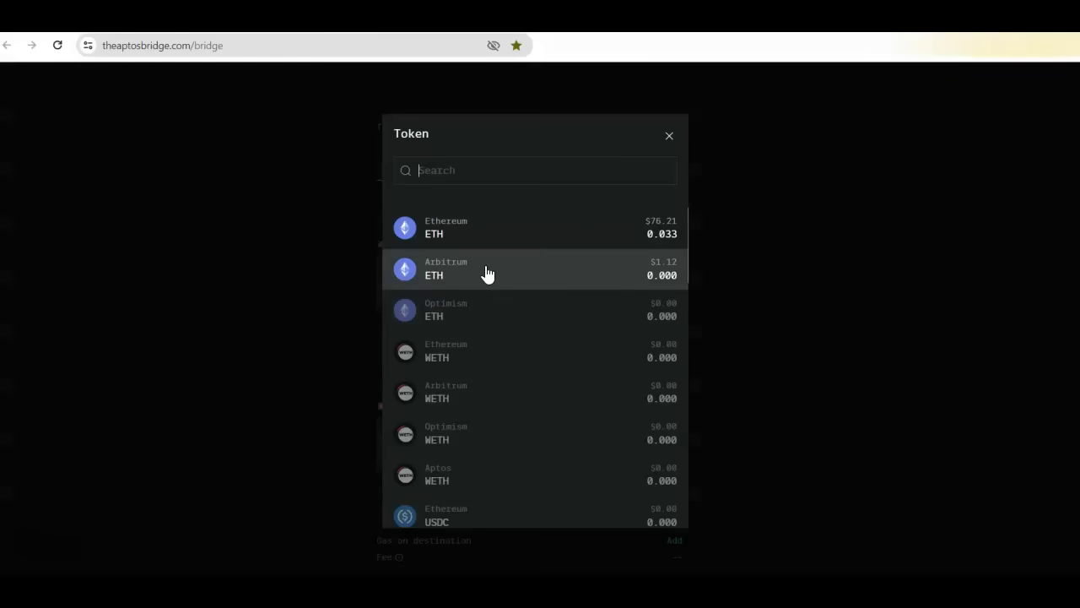
key("Down")
key("Down")
key("Down")
key("Down")
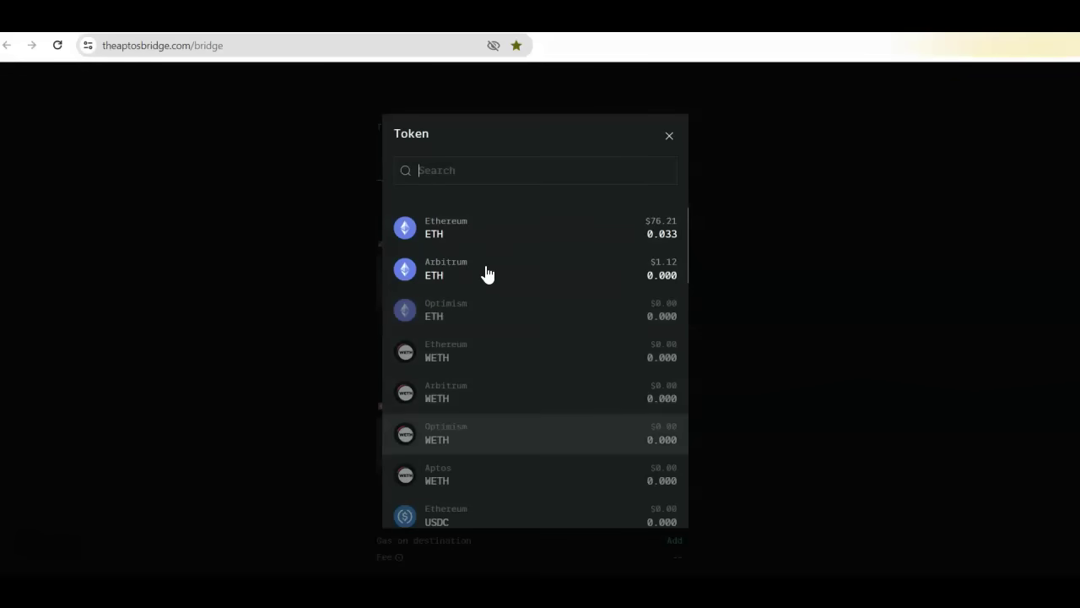
key("Down")
key("Down")
key("Down")
key("Down")
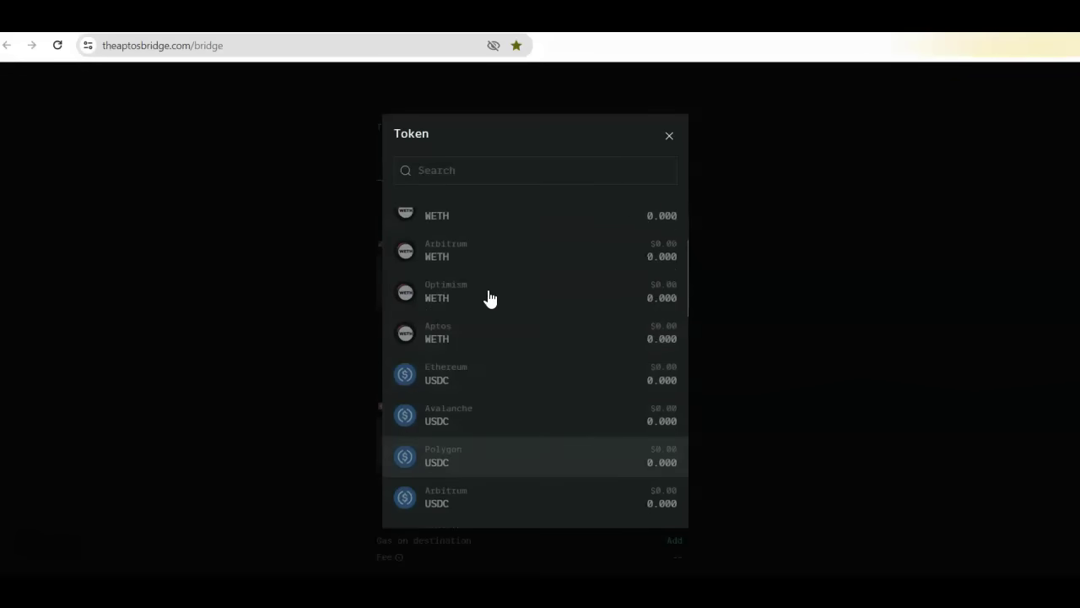
key("Down")
key("Down")
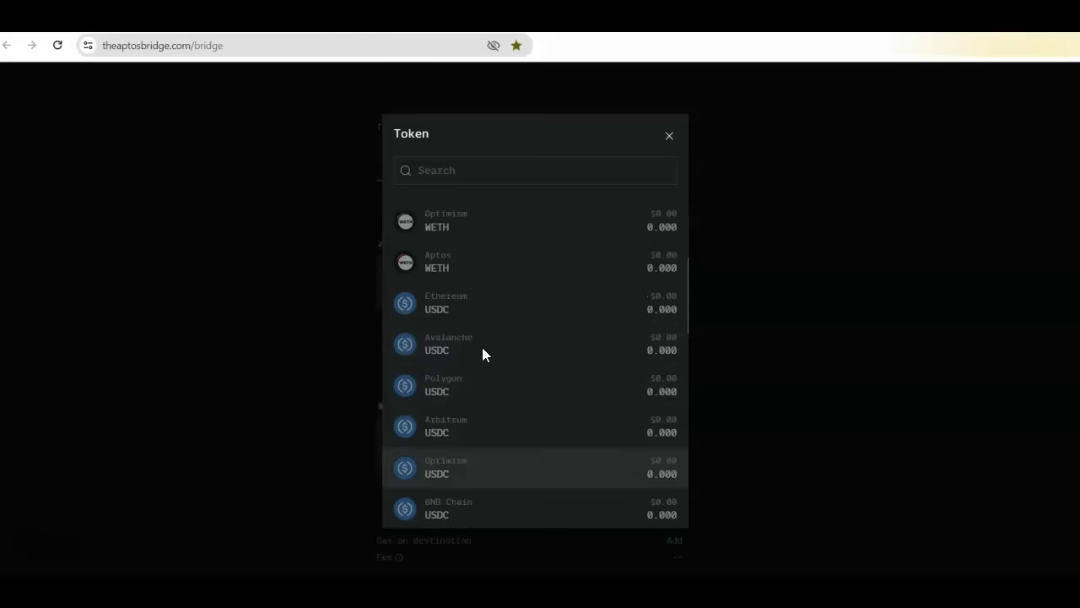
scroll(549, 480, "down", 4)
scroll(540, 447, "up", 7)
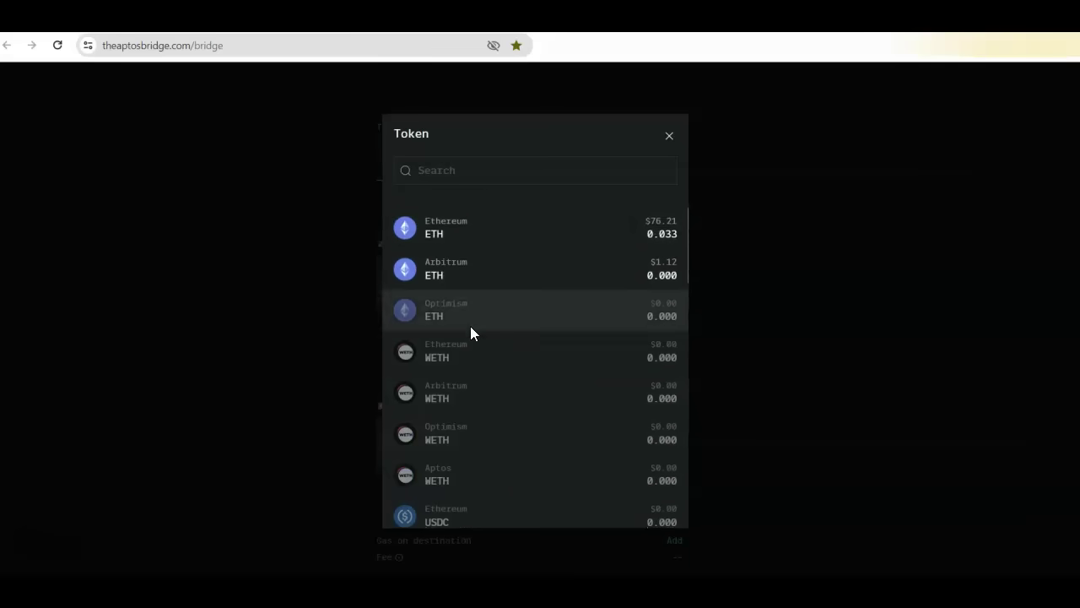
scroll(480, 441, "down", 1)
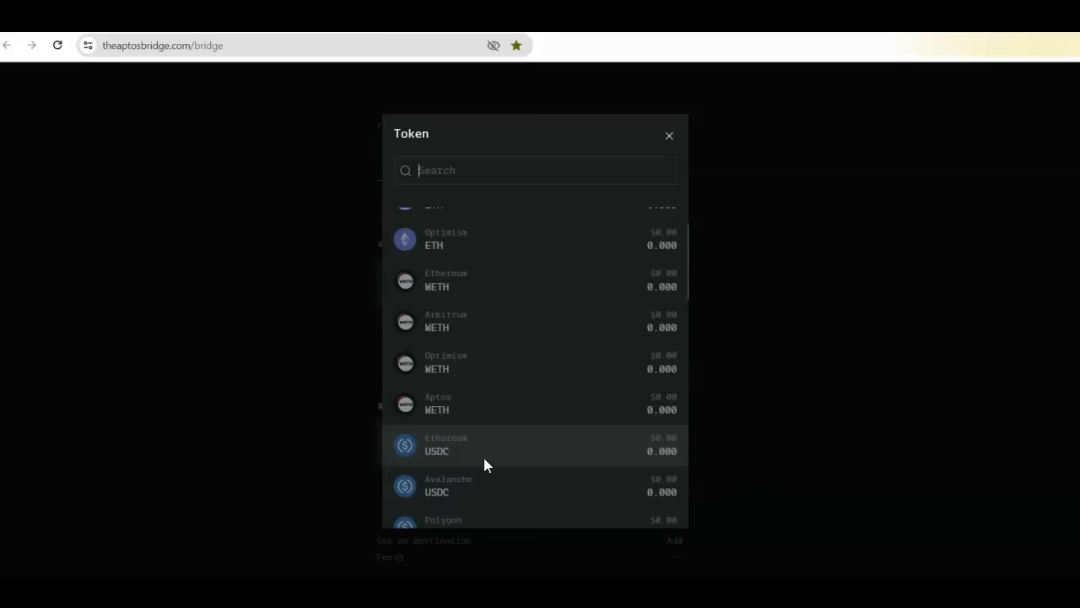
scroll(478, 460, "down", 3)
scroll(481, 497, "down", 1)
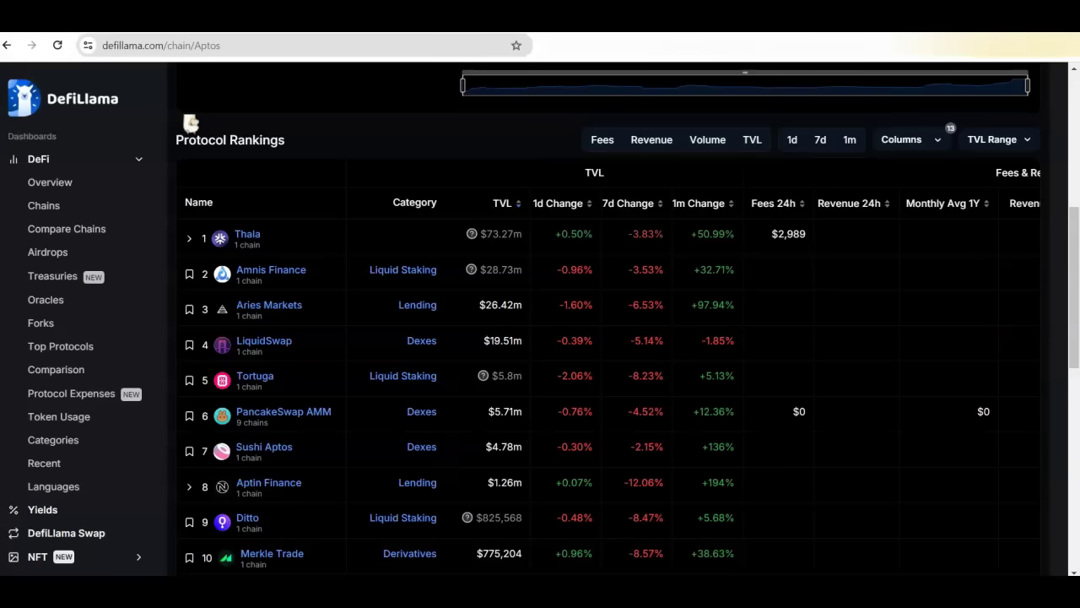
- After viewing DefiLlama's Aptos rankings with Thala first, return to the Thala Vote Escrow tab
left_click(608, 16)
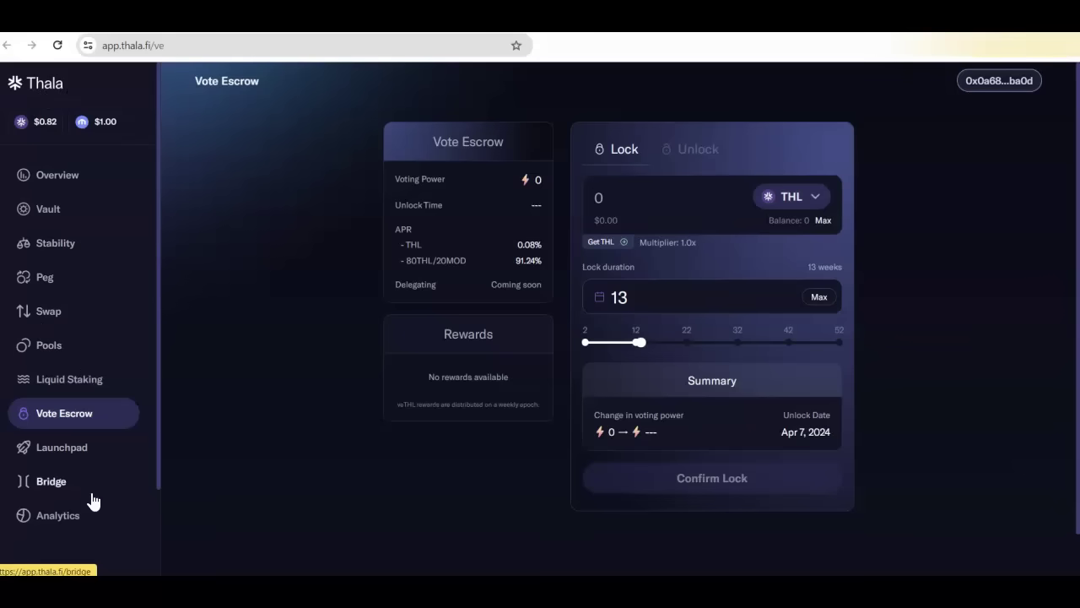
- Open Thala's Bridge page and switch from the LayerZero form to Wormhole
left_click(54, 487)
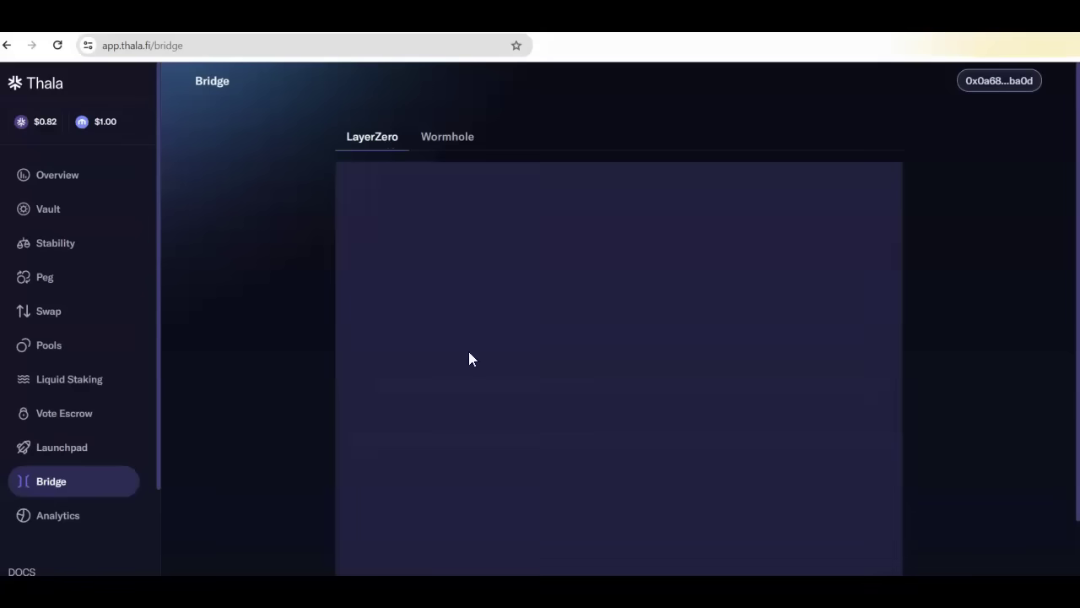
scroll(505, 454, "down", 1)
scroll(606, 370, "up", 1)
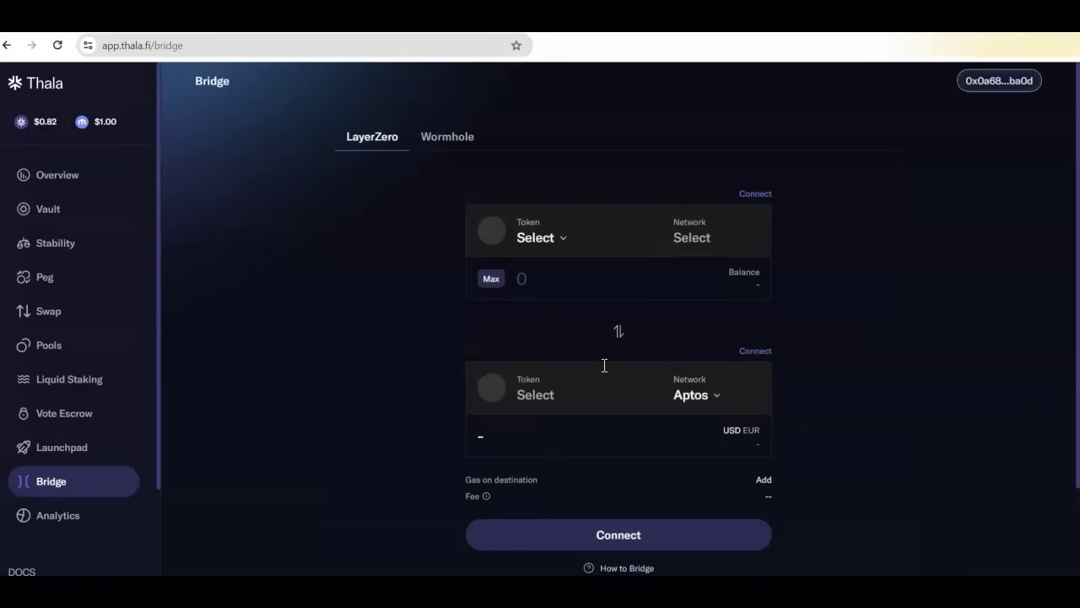
left_click(445, 140)
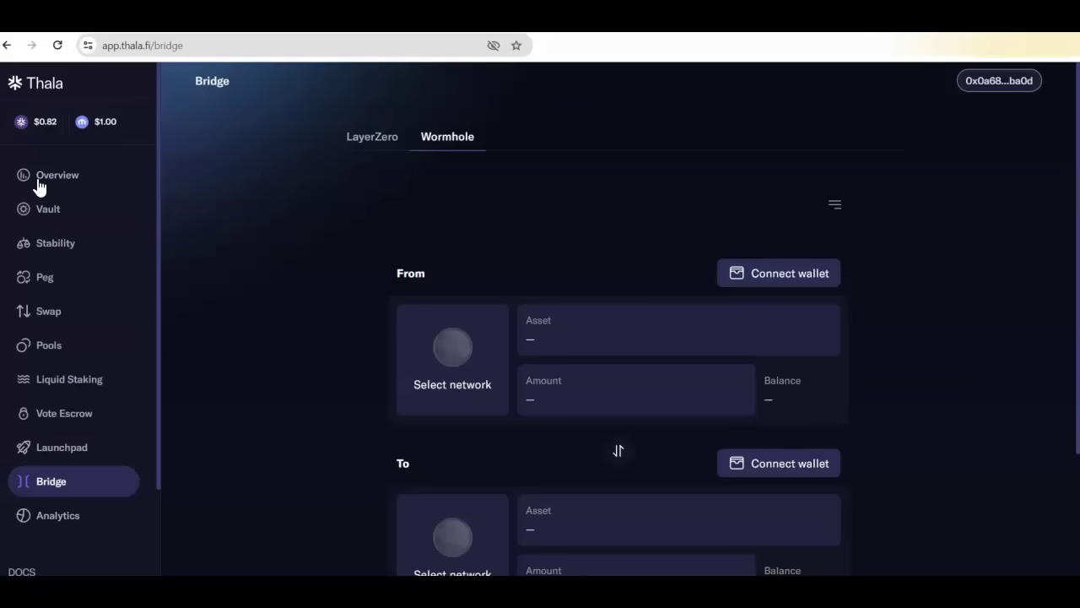
- Look at Thala's Swap page and its token list without choosing a token
left_click(47, 351)
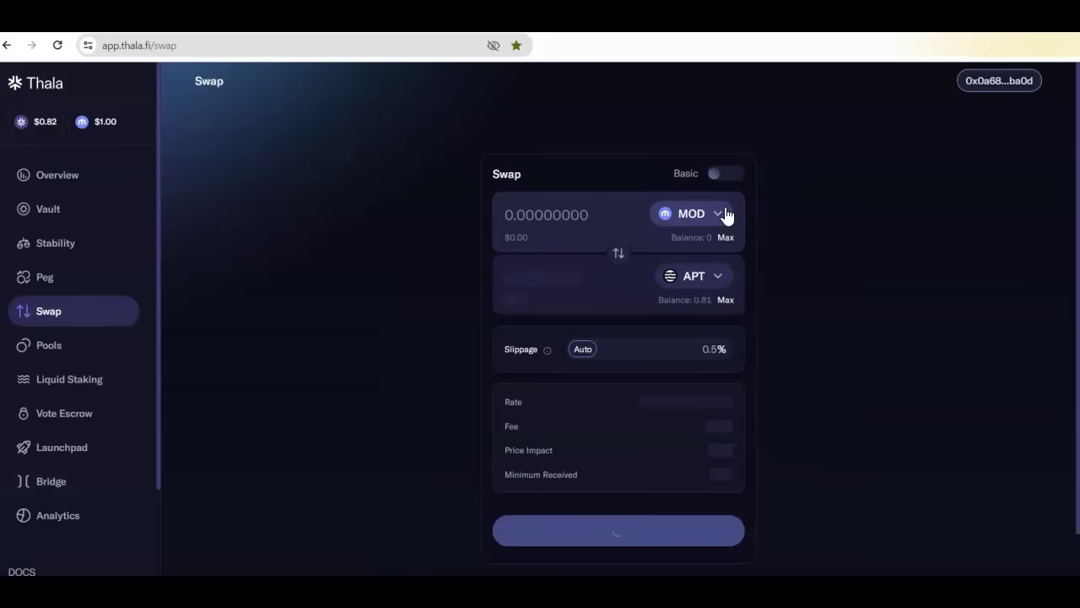
left_click(717, 281)
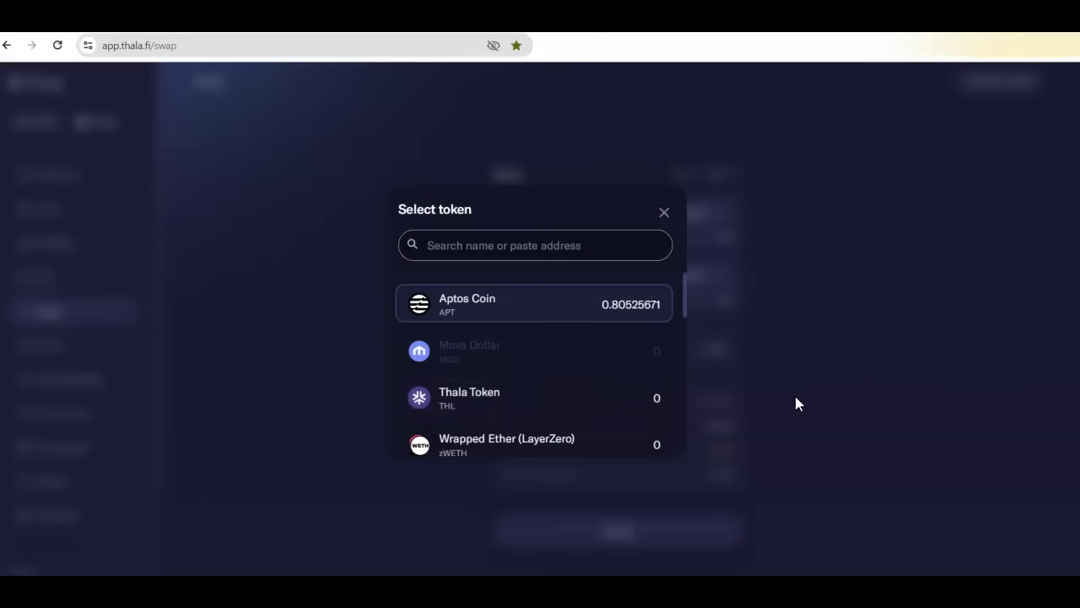
left_click(841, 408)
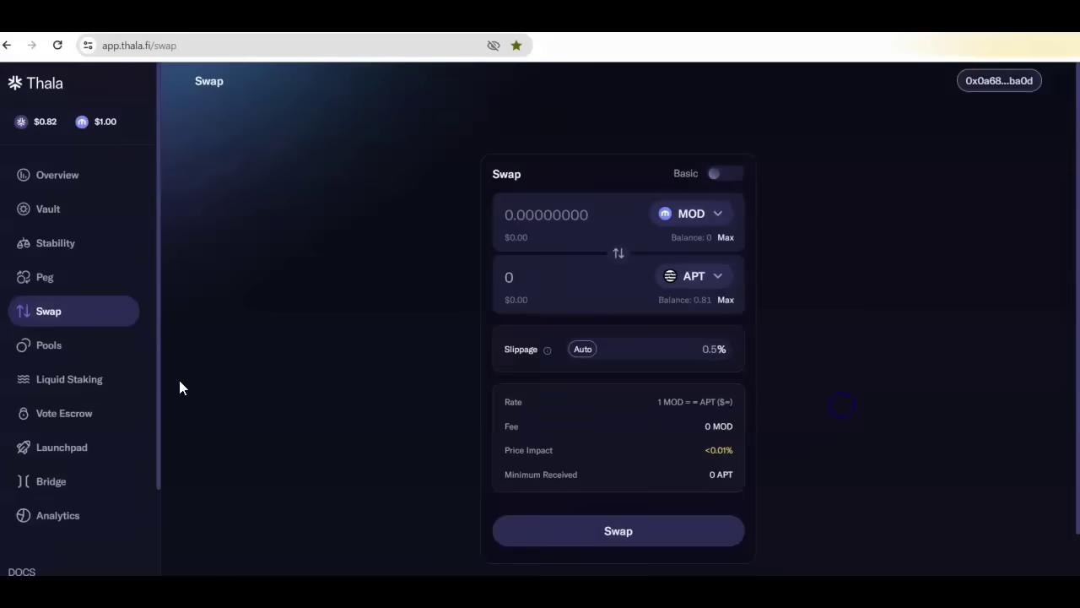
- On Vote Escrow, set the THL lock duration to 12 weeks, unlocking Mar 31, 2024
left_click(75, 415)
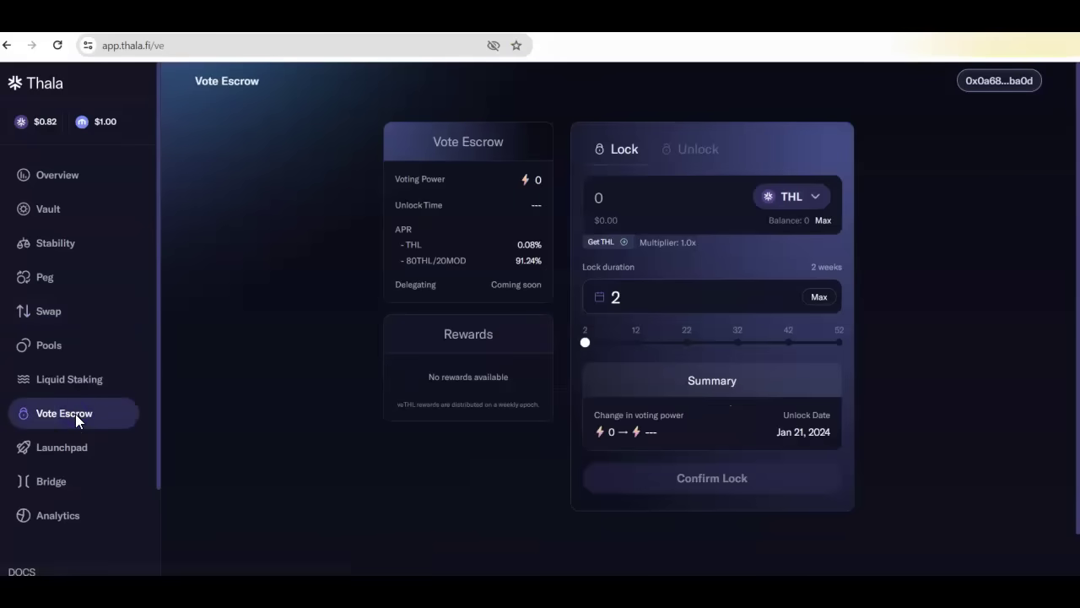
left_click(711, 198)
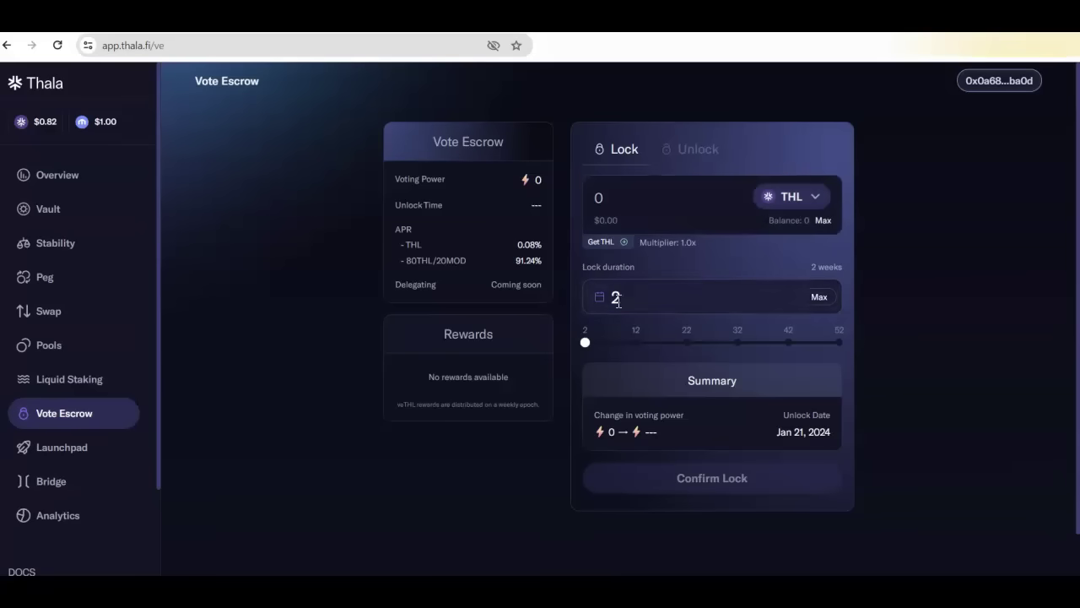
left_click_drag(592, 347, 640, 347)
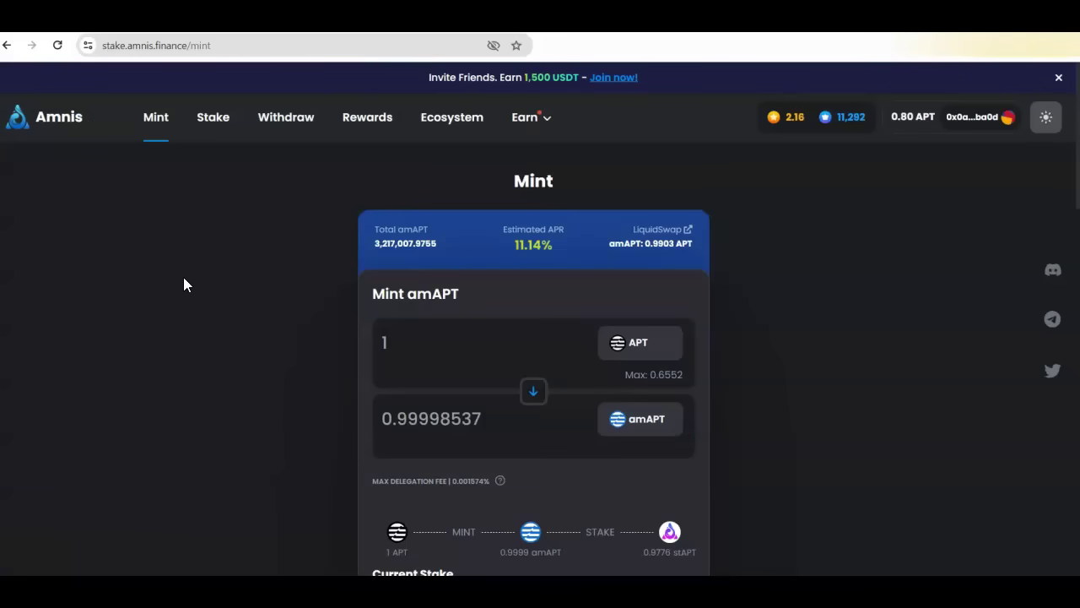
scroll(192, 391, "down", 1)
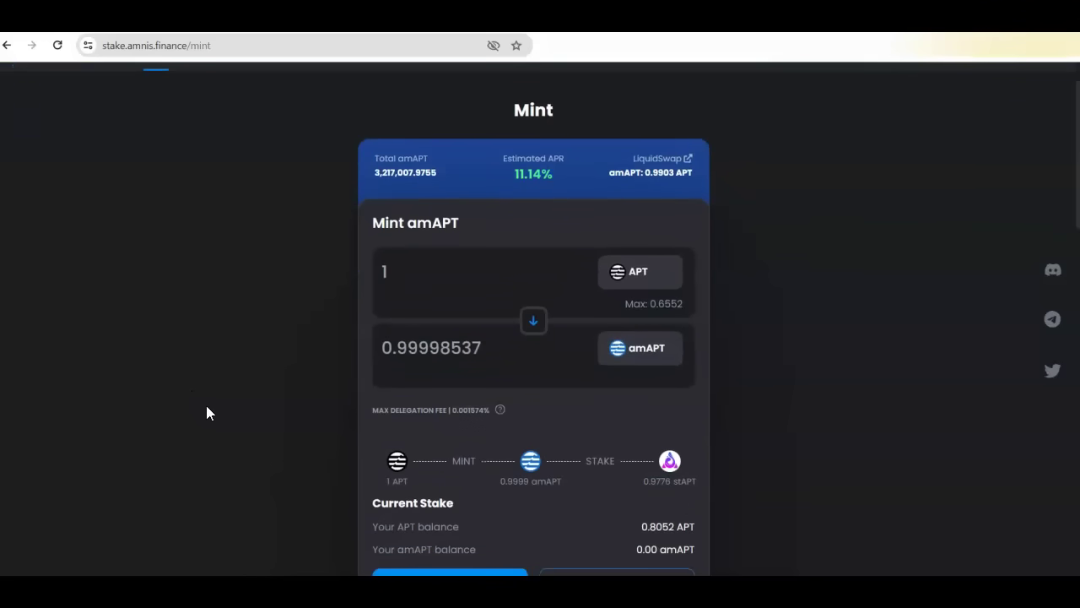
scroll(206, 405, "up", 1)
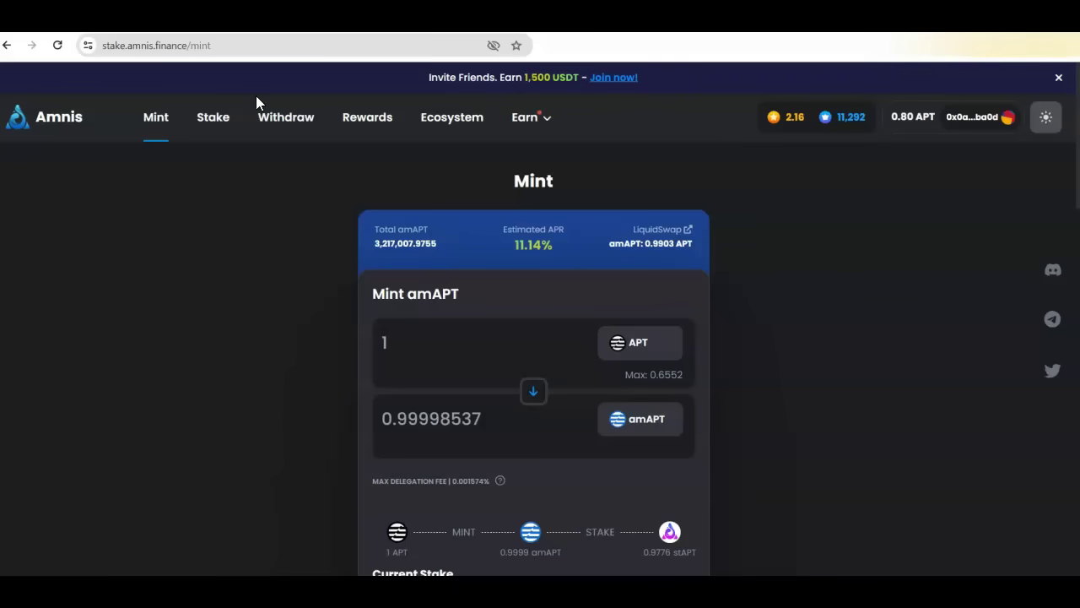
scroll(256, 97, "down", 1)
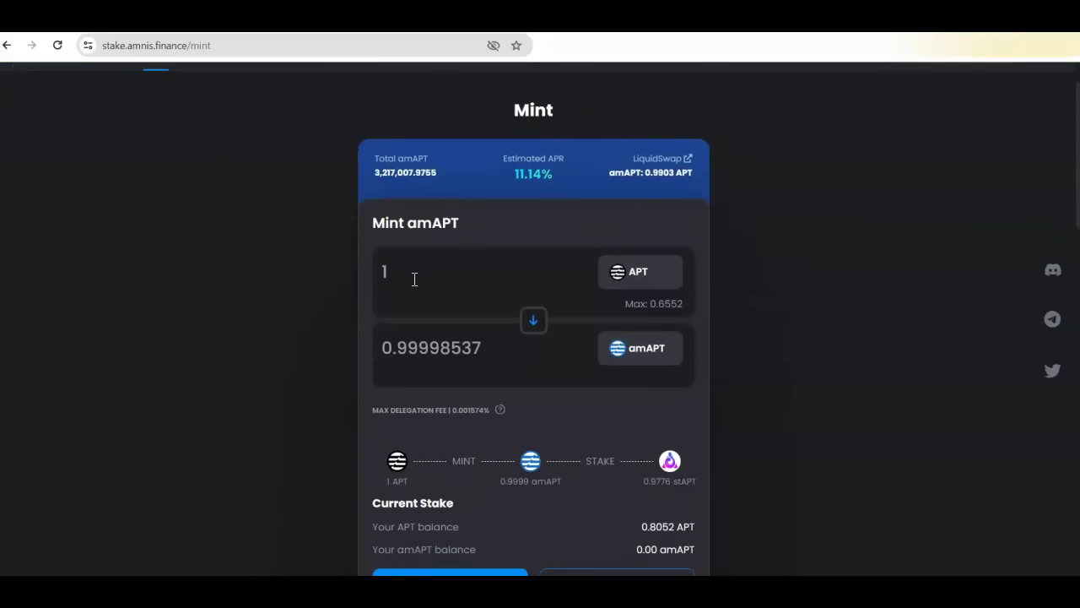
scroll(580, 368, "down", 1)
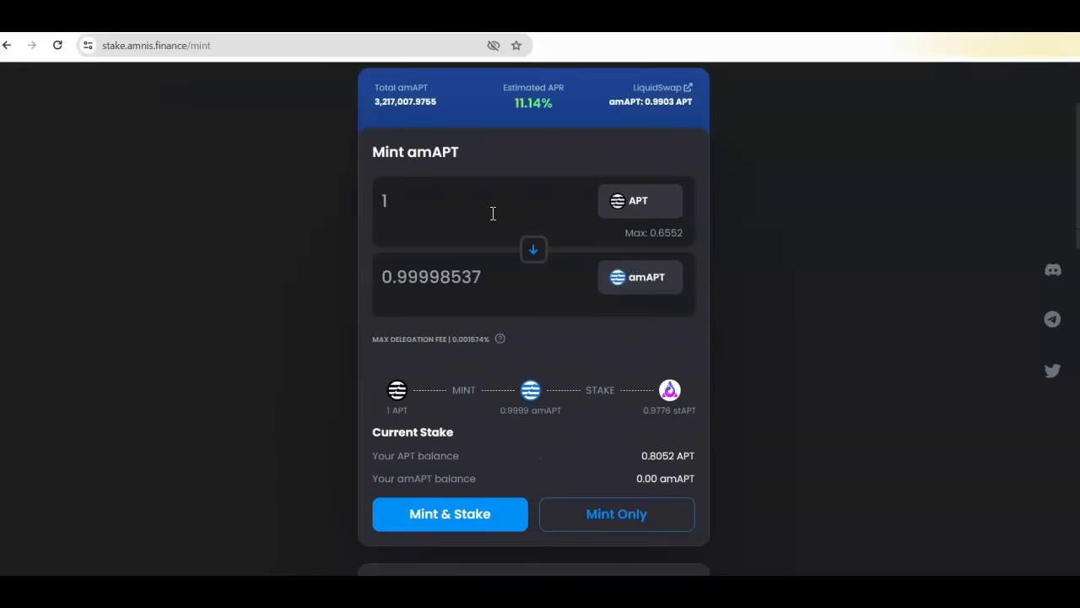
left_click(462, 203)
scroll(745, 496, "down", 3)
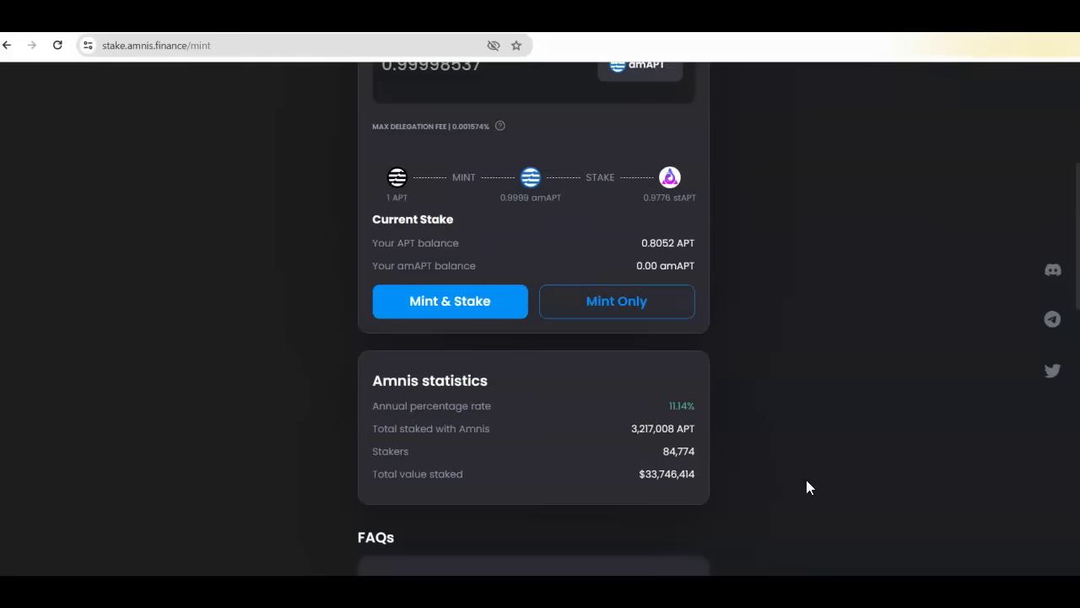
scroll(876, 448, "up", 2)
scroll(333, 358, "up", 2)
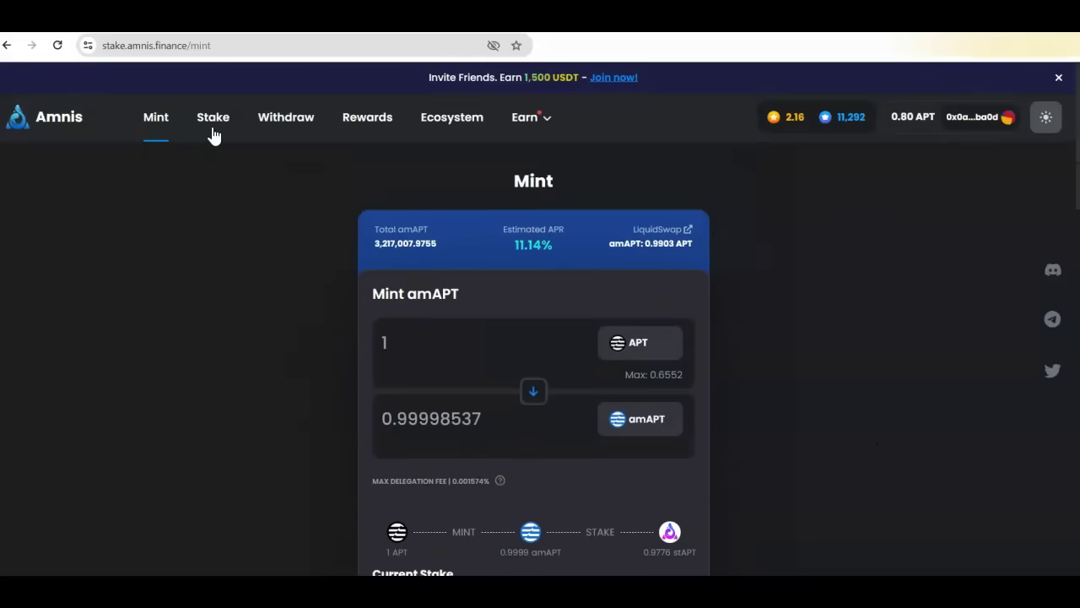
- View Amnis Finance's invite-friends referral page via the 'Join now!' link
left_click(614, 76)
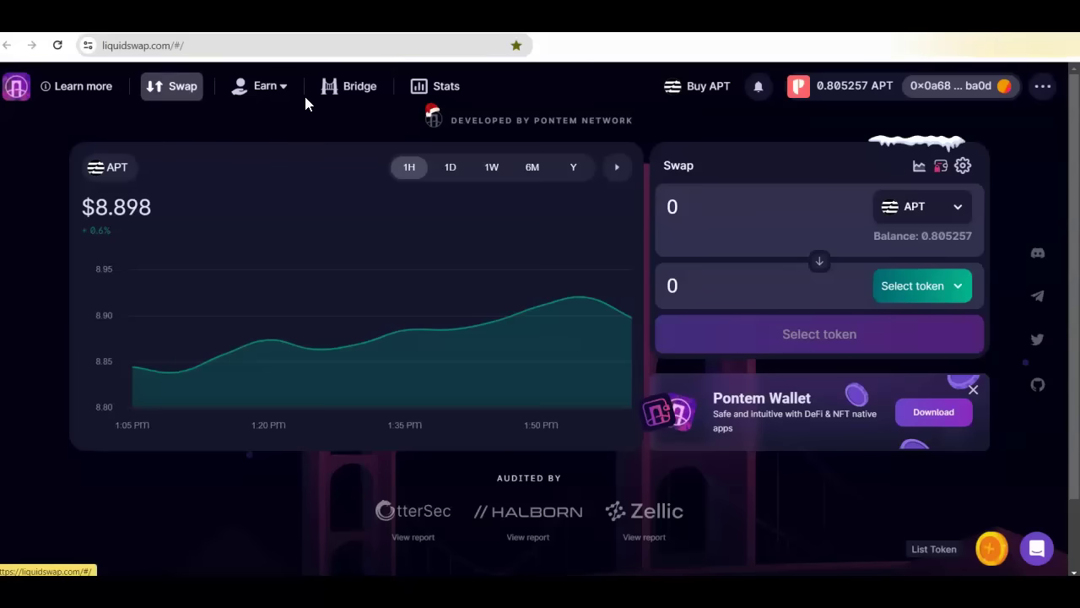
- View LiquidSwap's Bridge page, then the Farms page listing USDT/APT, WETH/APT and USDC/APT farms
left_click(357, 89)
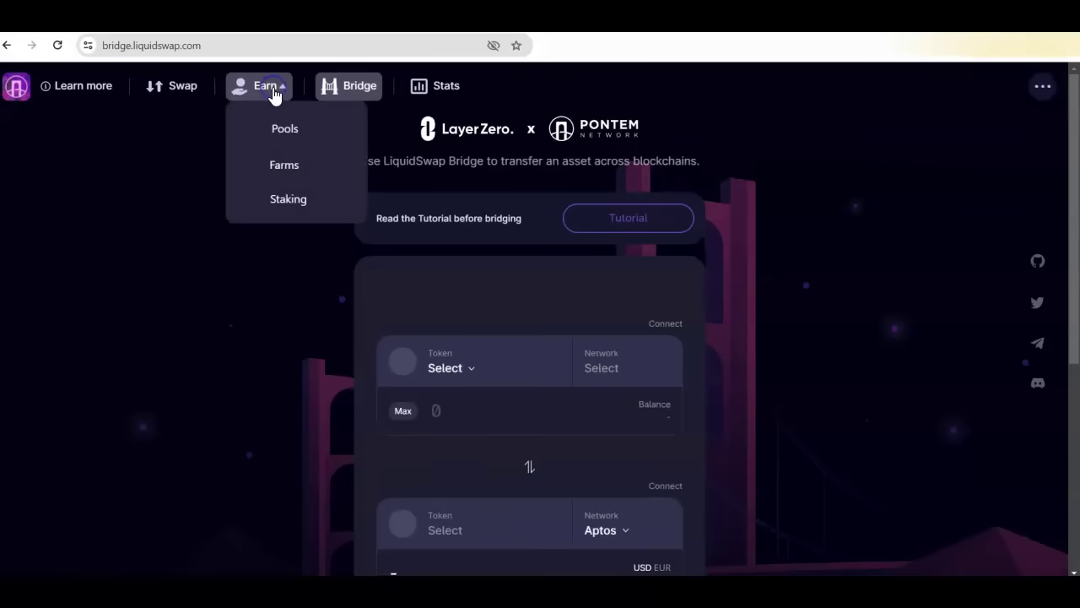
left_click(286, 164)
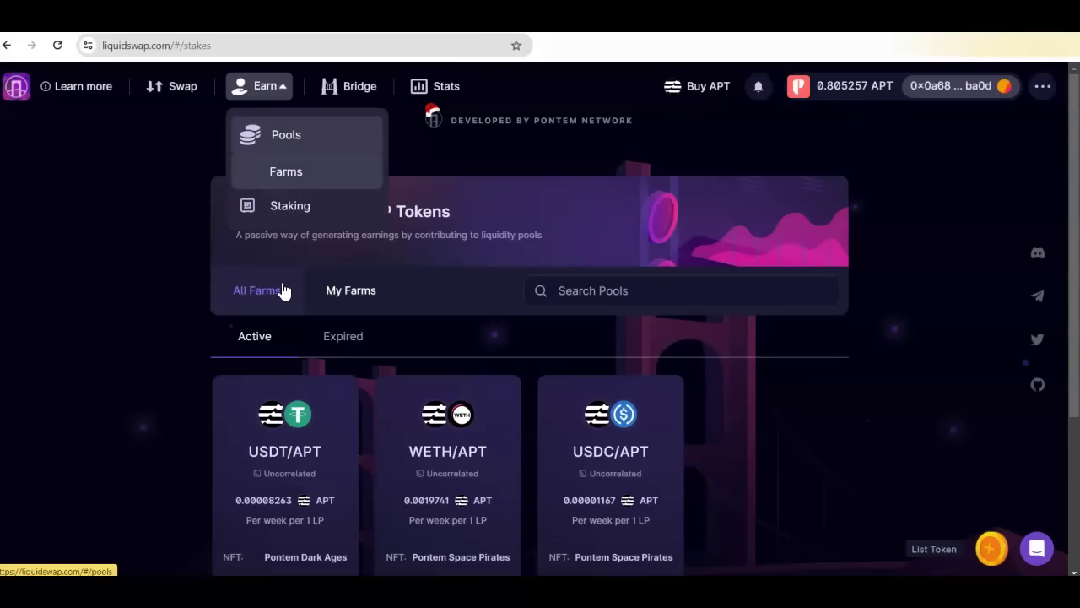
scroll(245, 397, "down", 2)
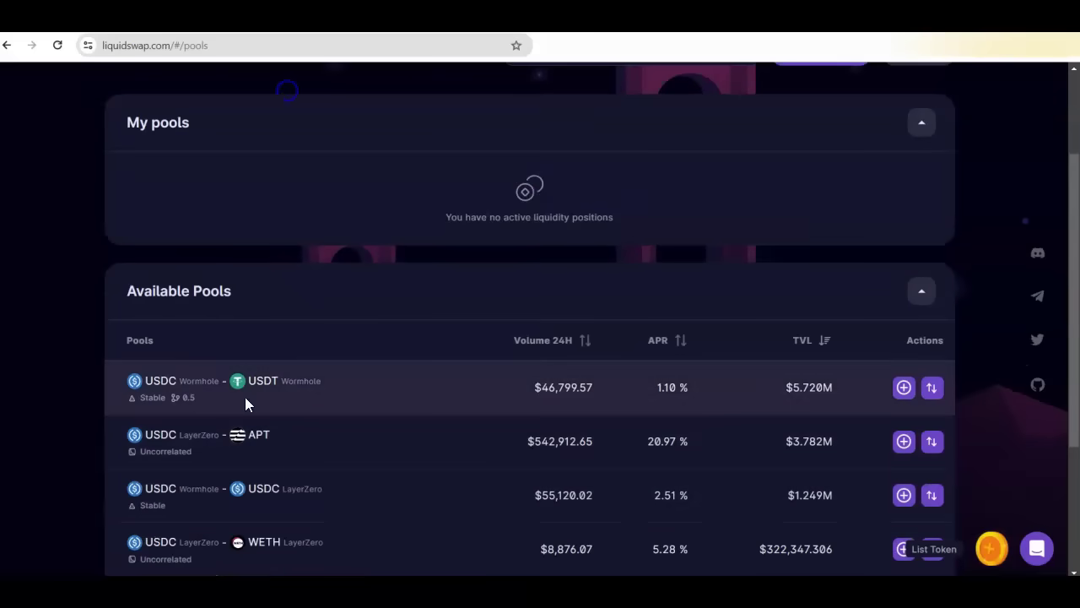
scroll(245, 396, "down", 1)
scroll(244, 397, "down", 1)
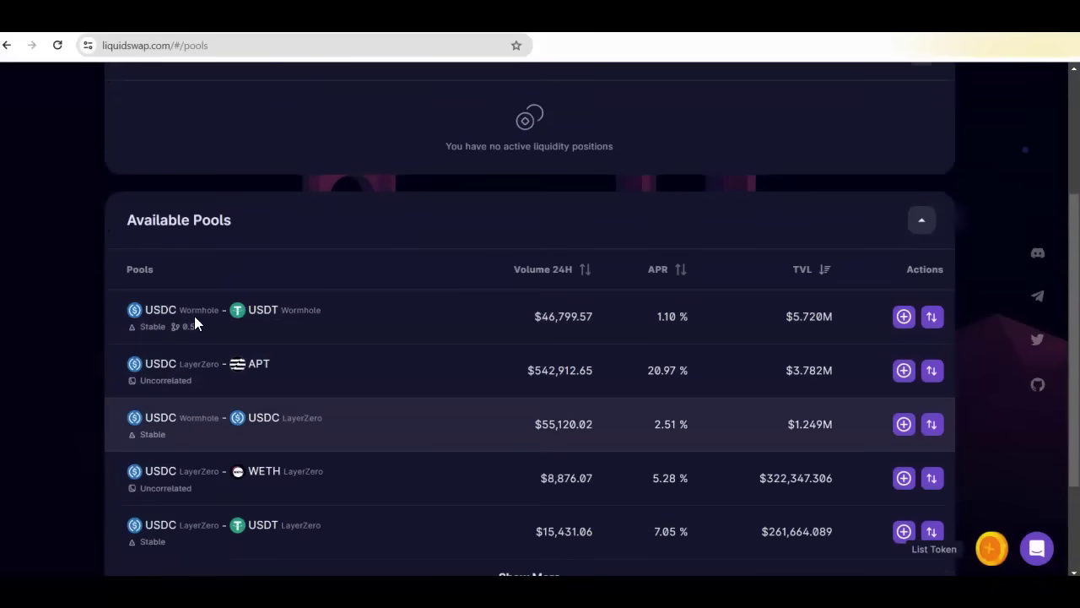
scroll(450, 419, "up", 1)
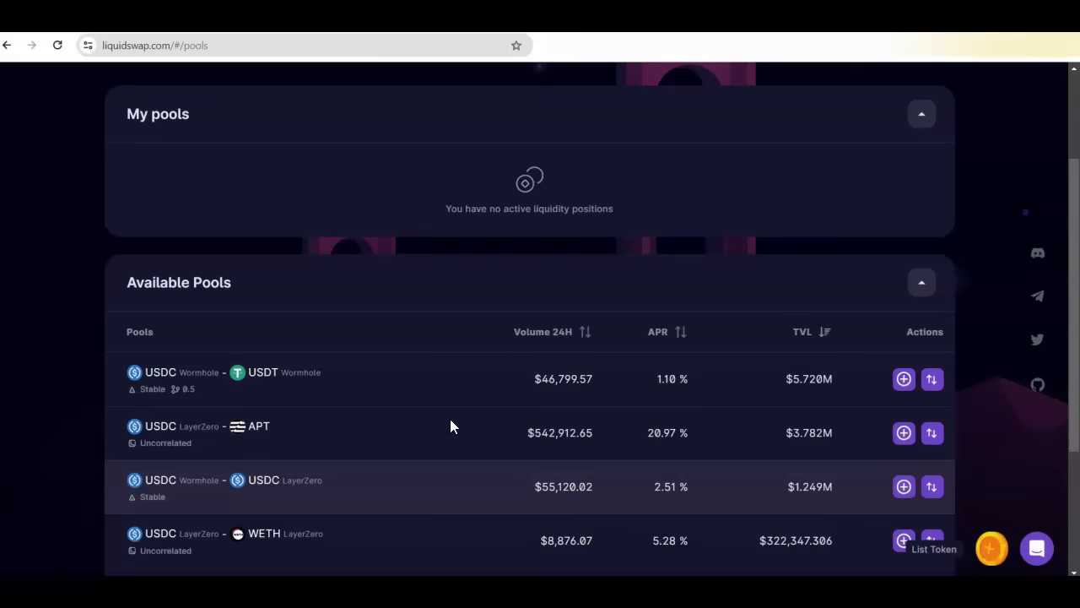
scroll(449, 419, "up", 2)
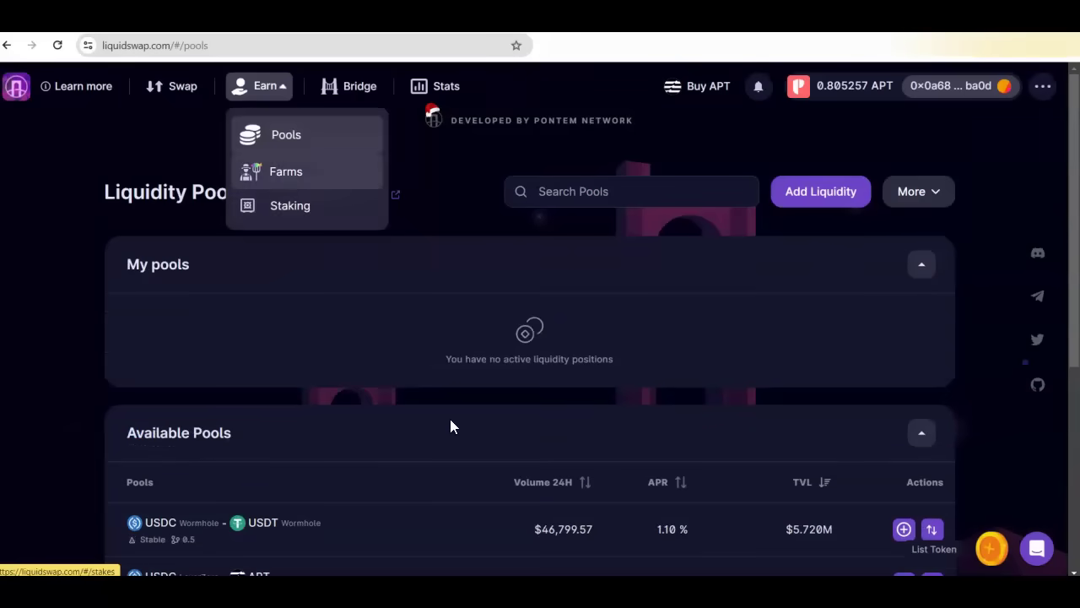
left_click(285, 172)
scroll(450, 419, "down", 3)
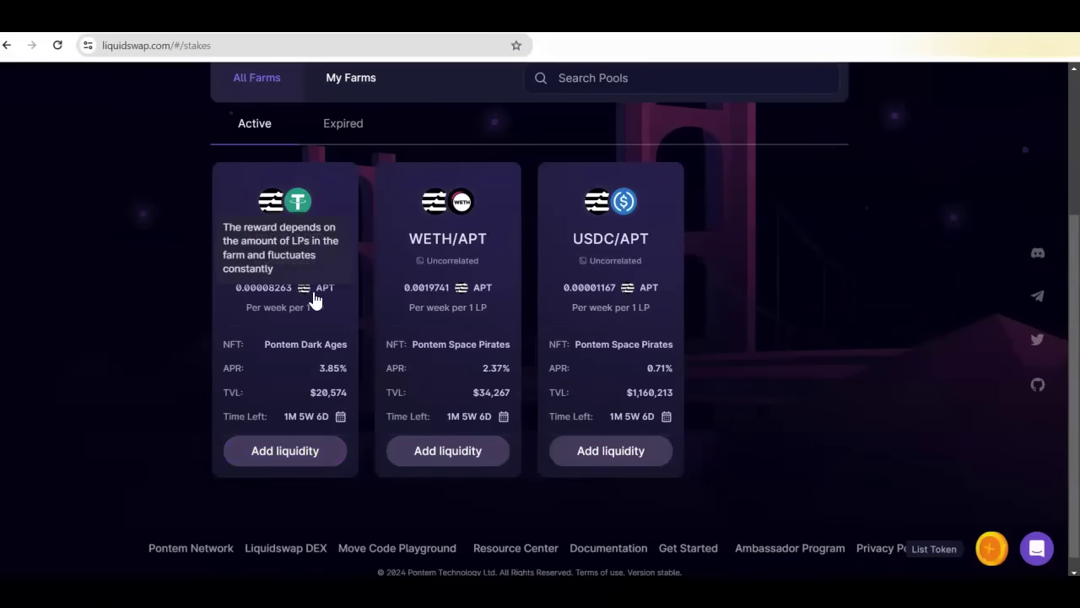
scroll(333, 287, "up", 3)
- Choose Staking in LiquidSwap's Earn menu to reach Aptos Delegated Staking
left_click(279, 90)
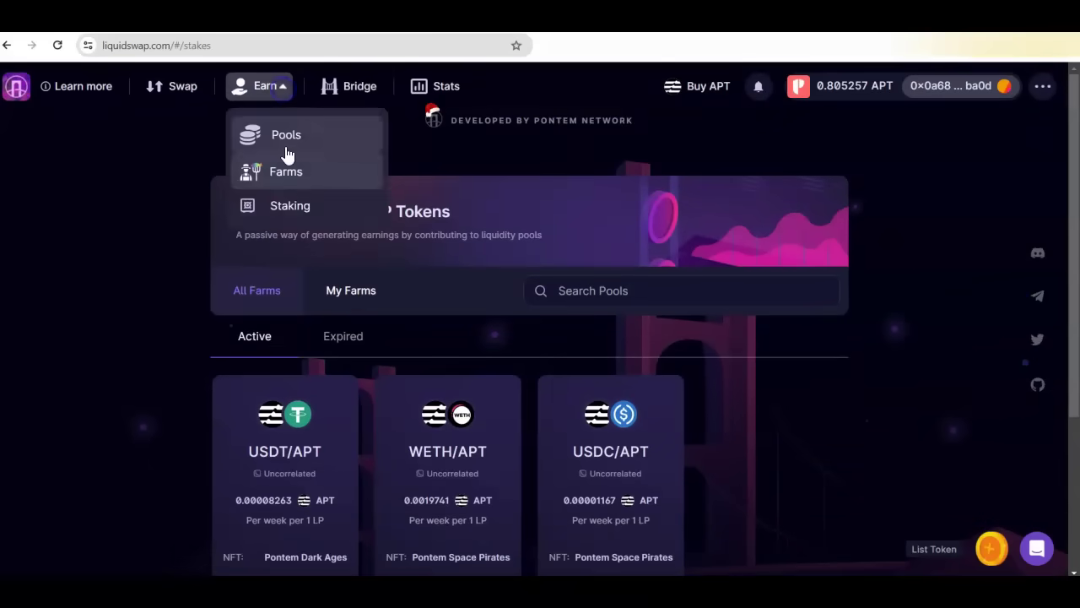
left_click(289, 205)
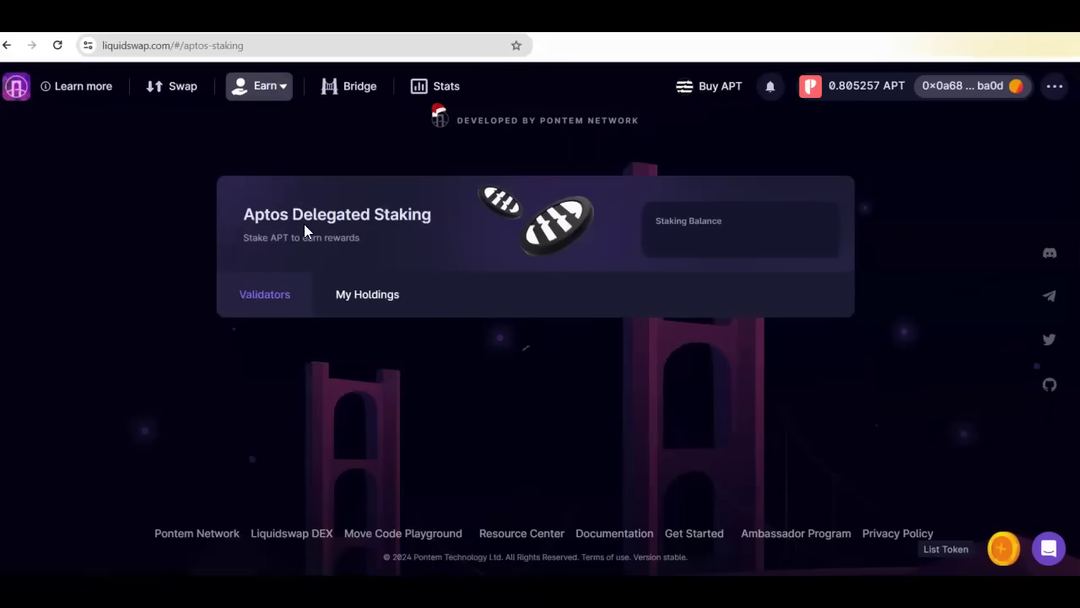